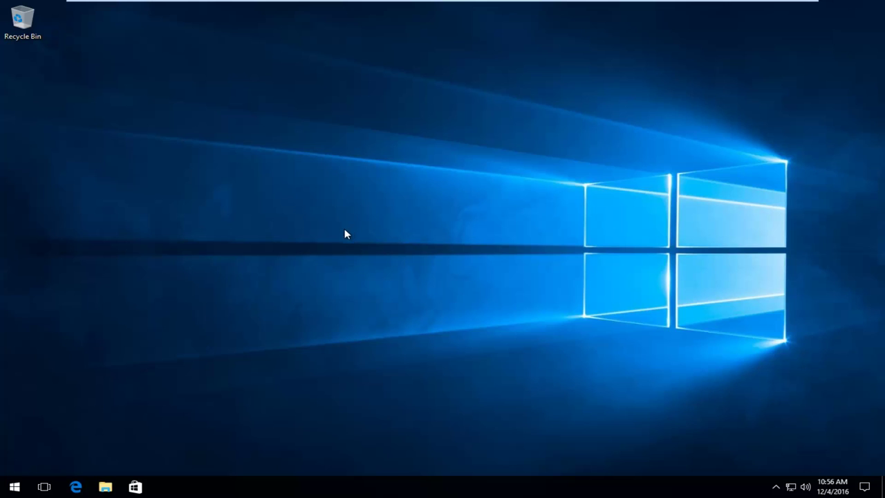
Step: Search the Start menu for 'firefox' and launch Mozilla Firefox
{"action": "left_click", "coordinate": [14, 487]}
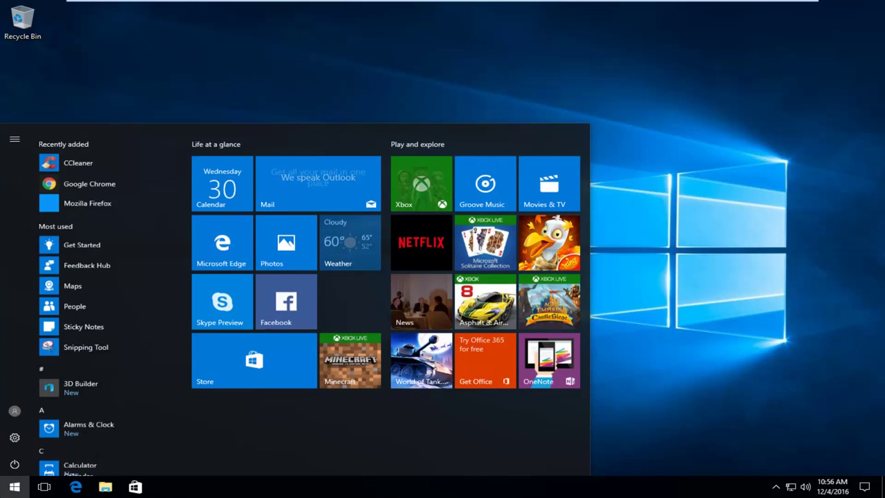
{"action": "type", "text": "firefox"}
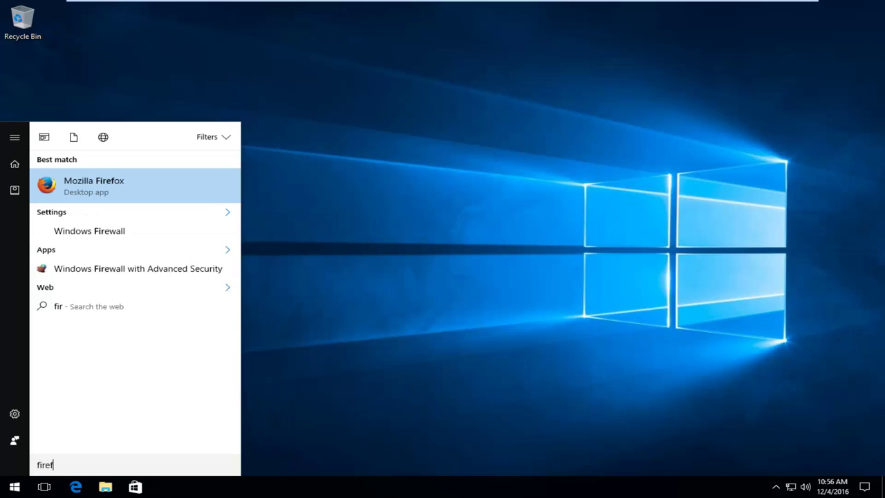
{"action": "left_click", "coordinate": [82, 177]}
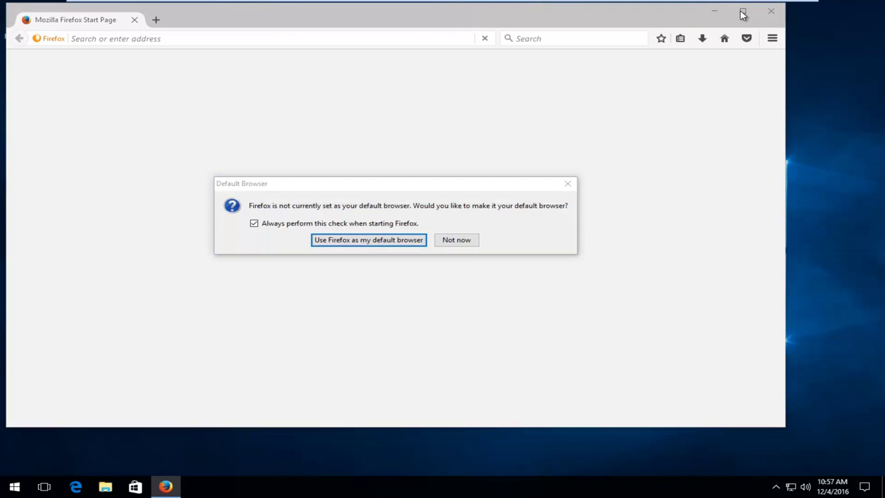
Step: Decline the default-browser prompt, maximise the window, and load about:config
{"action": "left_click", "coordinate": [455, 240]}
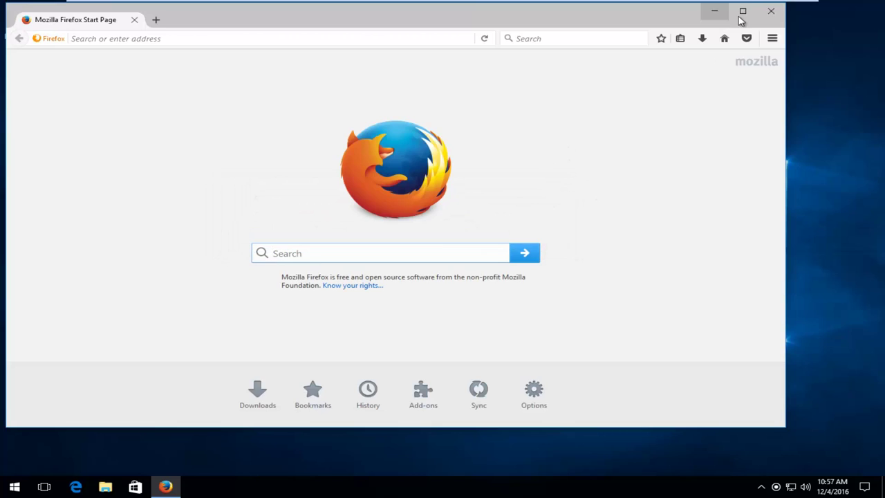
{"action": "left_click", "coordinate": [742, 11]}
{"action": "left_click", "coordinate": [129, 28]}
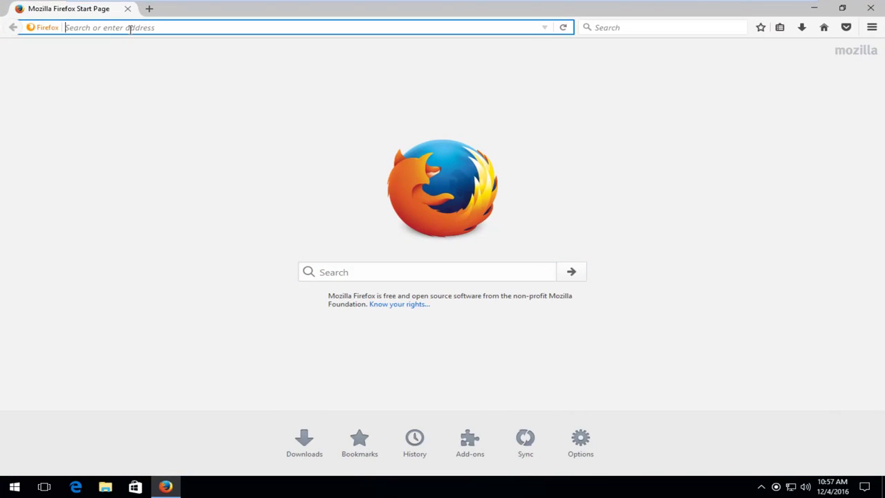
{"action": "type", "text": "about"}
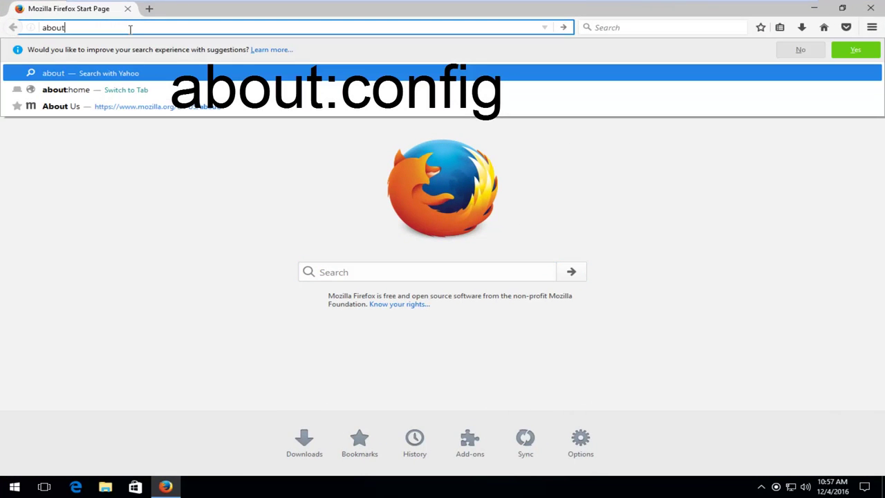
{"action": "type", "text": ":config"}
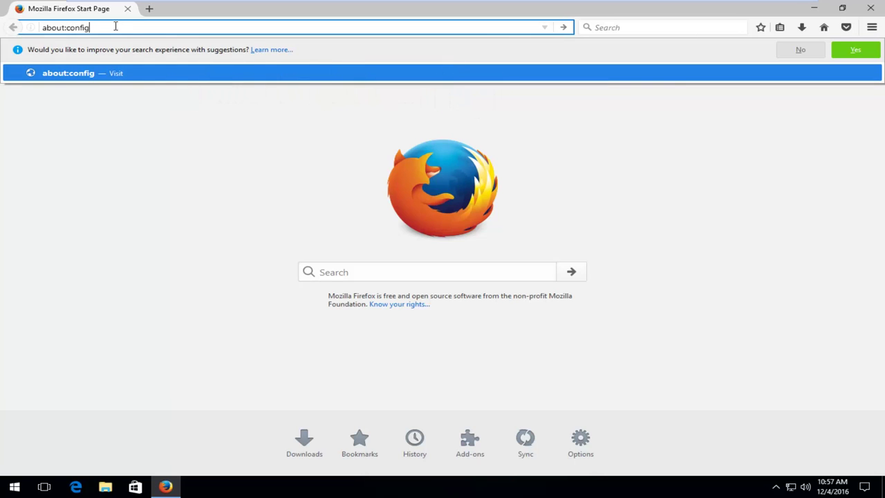
{"action": "key", "text": "Return"}
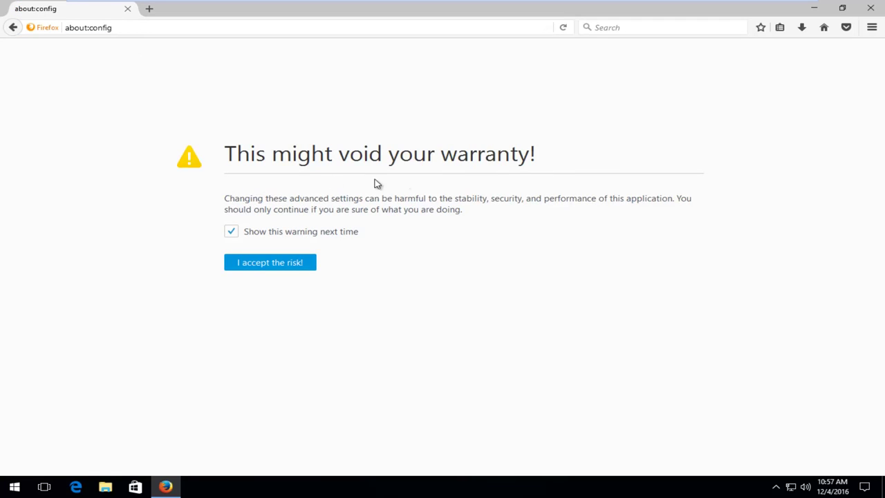
Step: Accept the warning, filter by 'flash', set dom.ipc.plugins.flash.disable-protected-mode to true, and close Firefox
{"action": "left_click", "coordinate": [263, 268]}
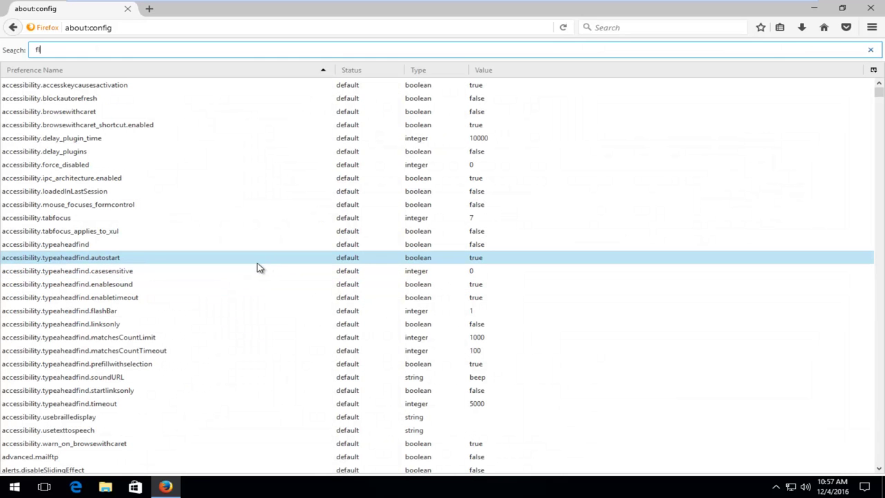
{"action": "type", "text": "flash"}
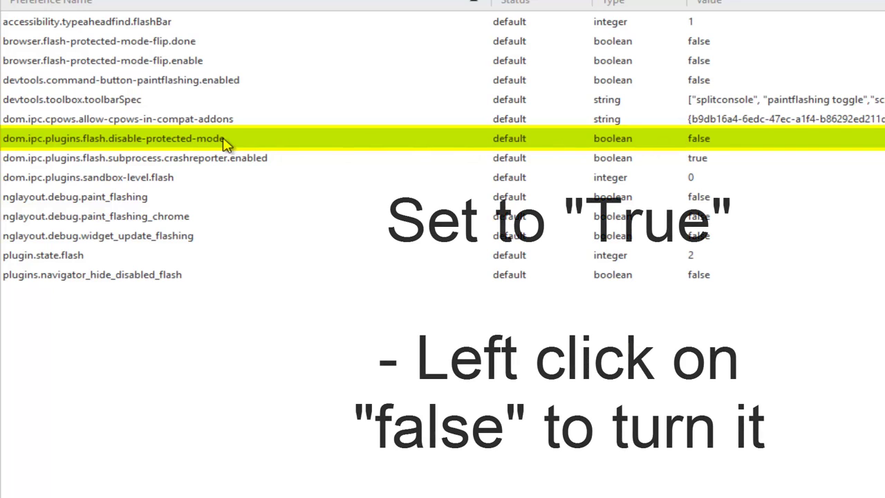
{"action": "double_click", "coordinate": [197, 142]}
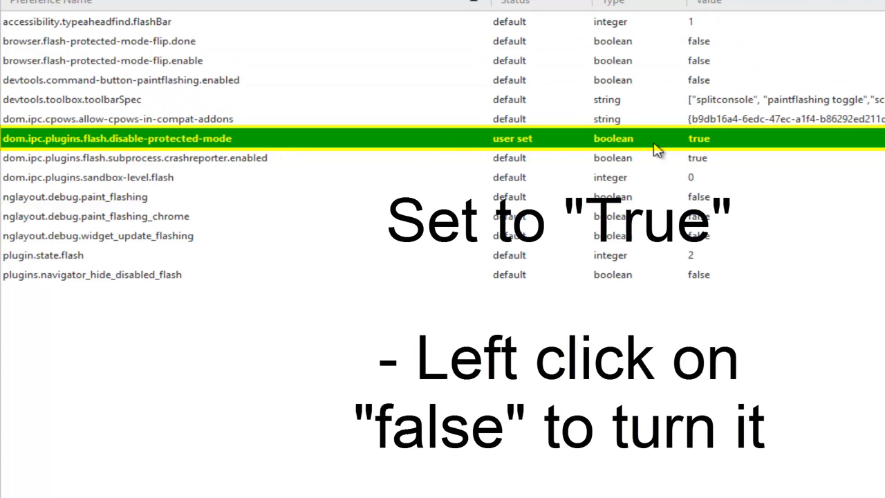
{"action": "left_click", "coordinate": [700, 159]}
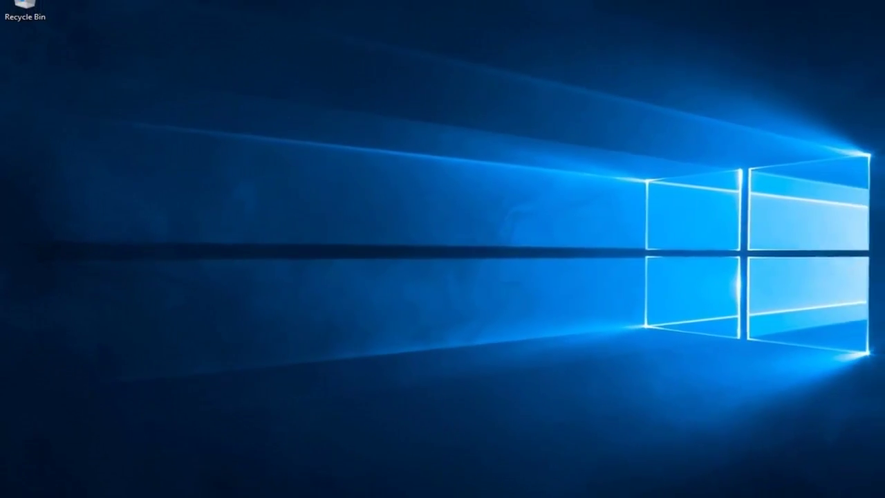
Step: Relaunch Firefox, decline the default-browser prompt, and open Help > Troubleshooting Information
{"action": "left_click", "coordinate": [89, 199]}
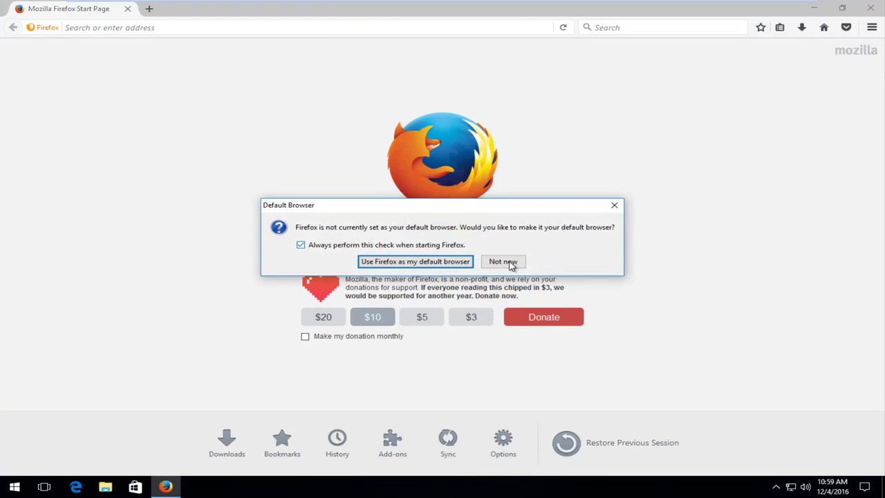
{"action": "left_click", "coordinate": [511, 266]}
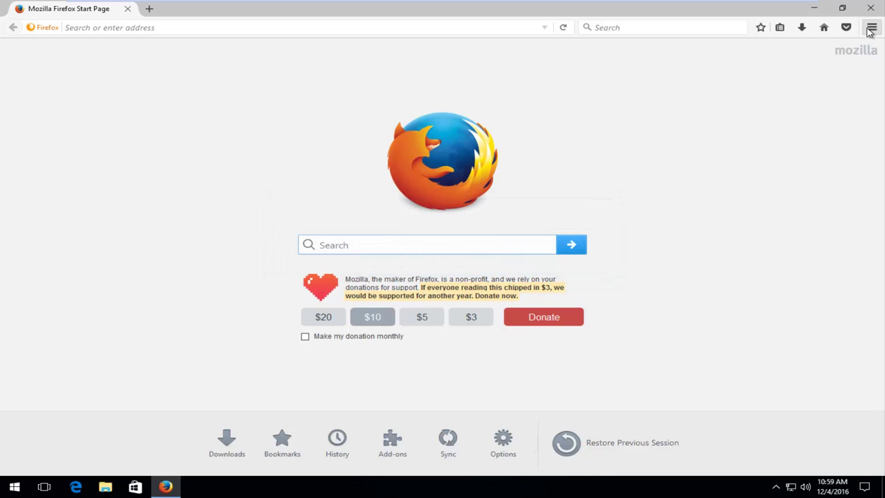
{"action": "left_click", "coordinate": [869, 31]}
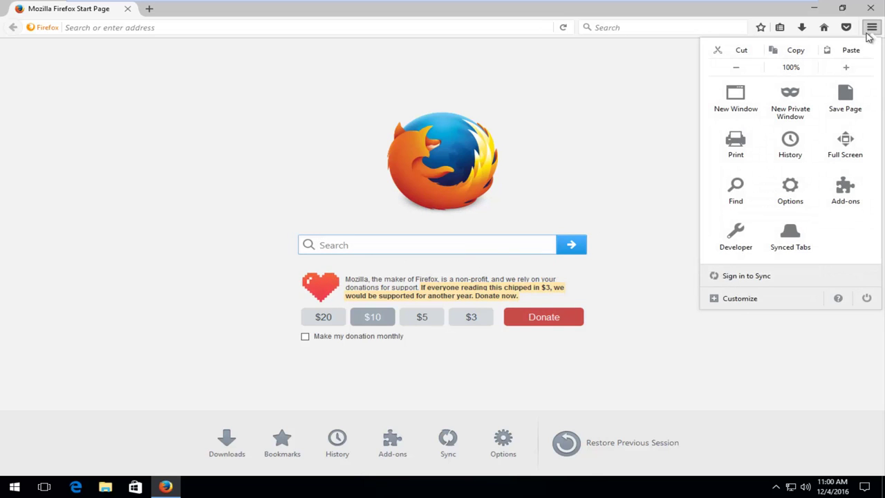
{"action": "left_click", "coordinate": [840, 301]}
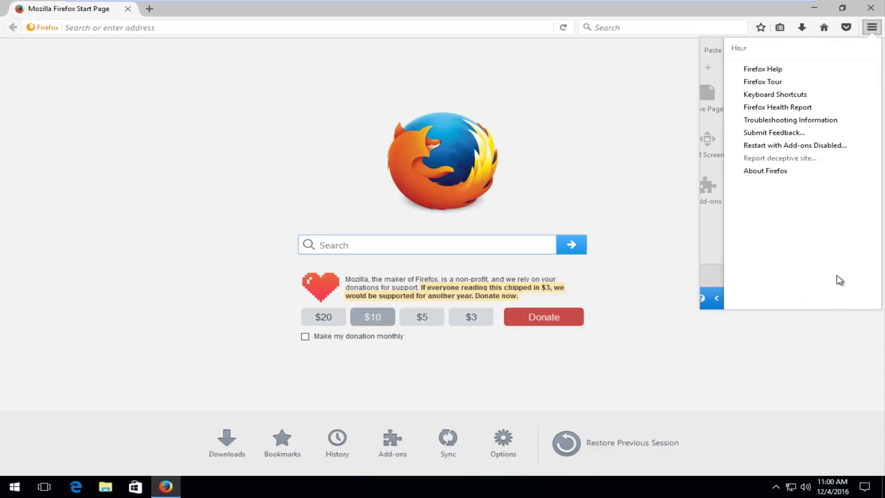
{"action": "left_click", "coordinate": [780, 121]}
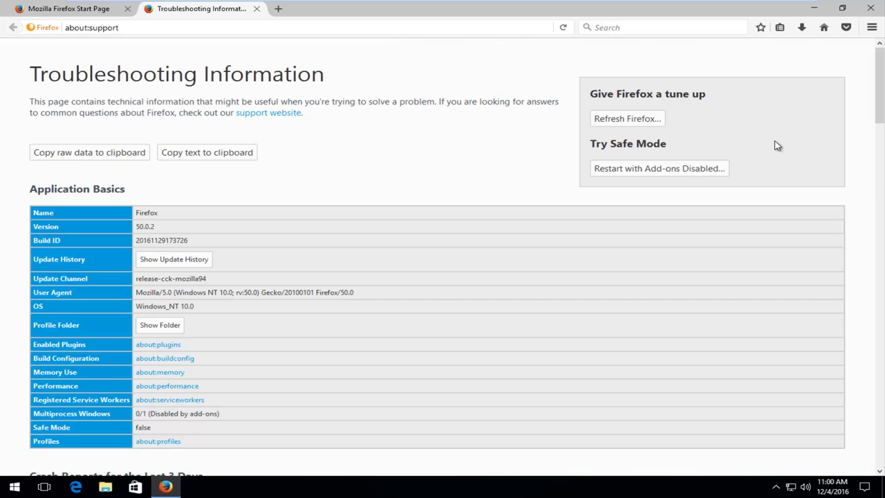
Step: Request a Refresh Firefox from the Troubleshooting Information page
{"action": "left_click", "coordinate": [609, 120]}
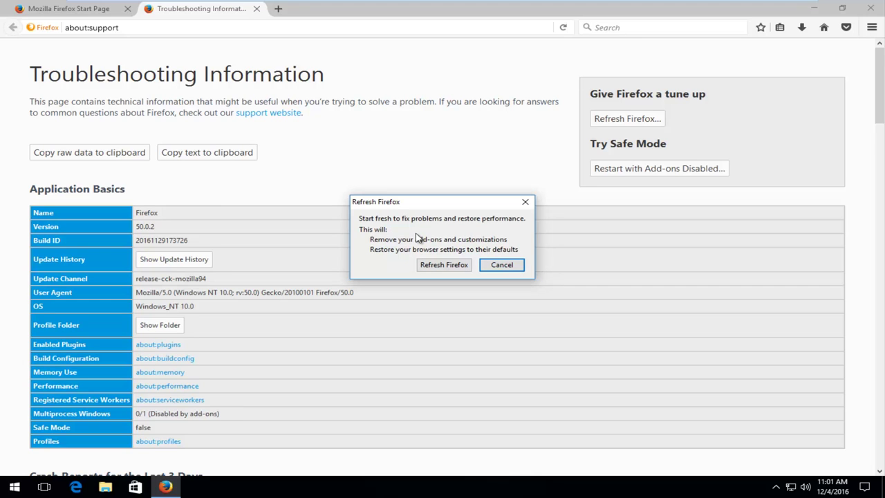
Step: Confirm the refresh, decline the default-browser prompt, and open the Old Firefox Data desktop folder
{"action": "left_click", "coordinate": [440, 265]}
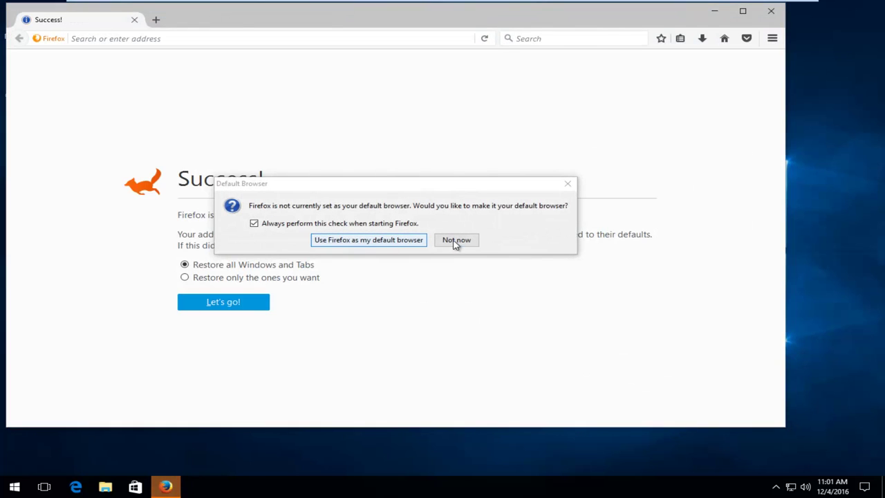
{"action": "left_click", "coordinate": [455, 240]}
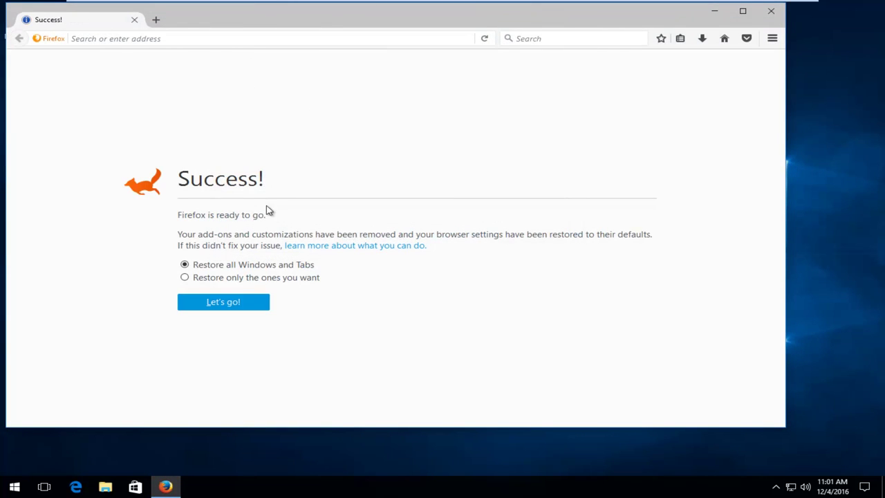
{"action": "left_click_drag", "start_coordinate": [234, 14], "coordinate": [484, 47]}
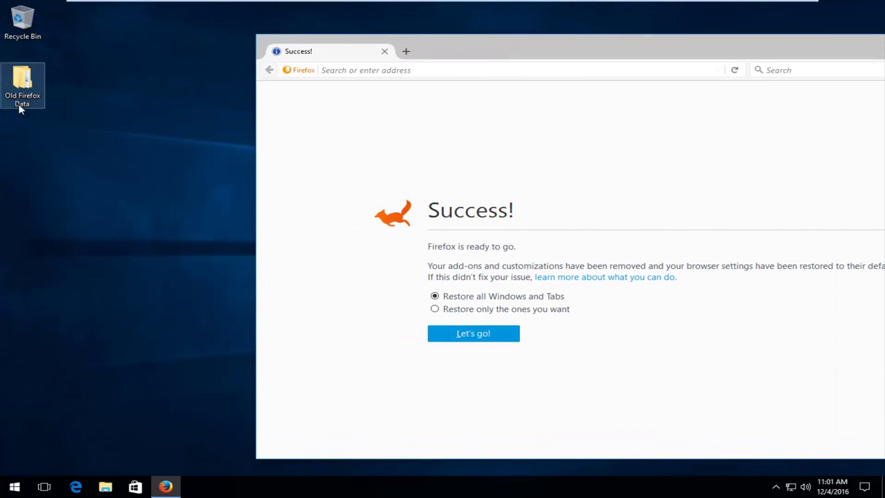
{"action": "left_click", "coordinate": [26, 81]}
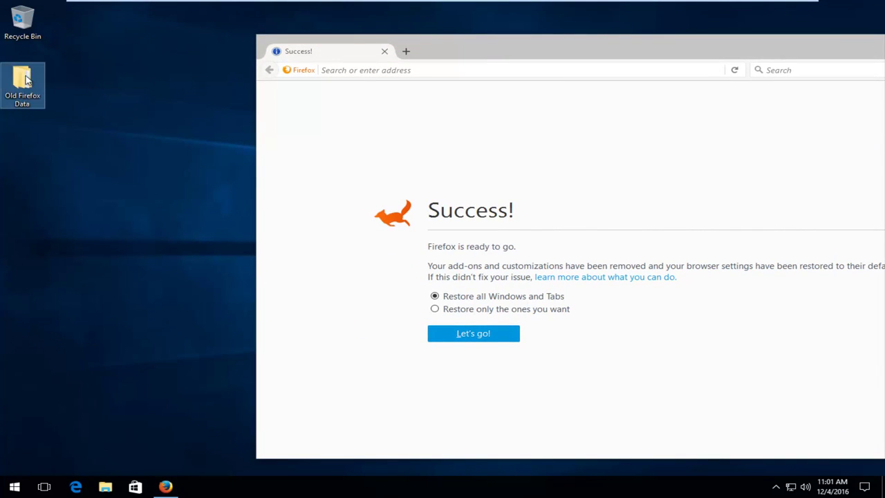
{"action": "double_click", "coordinate": [25, 81]}
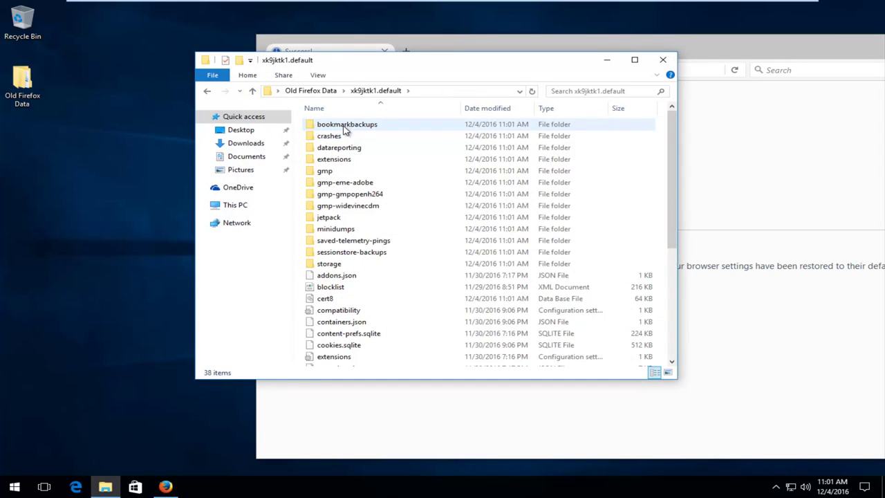
{"action": "double_click", "coordinate": [339, 165]}
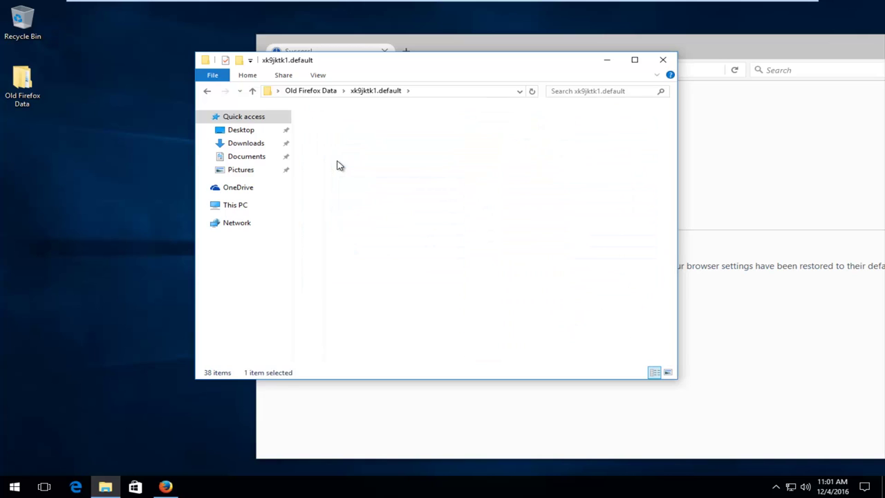
{"action": "left_click", "coordinate": [206, 91]}
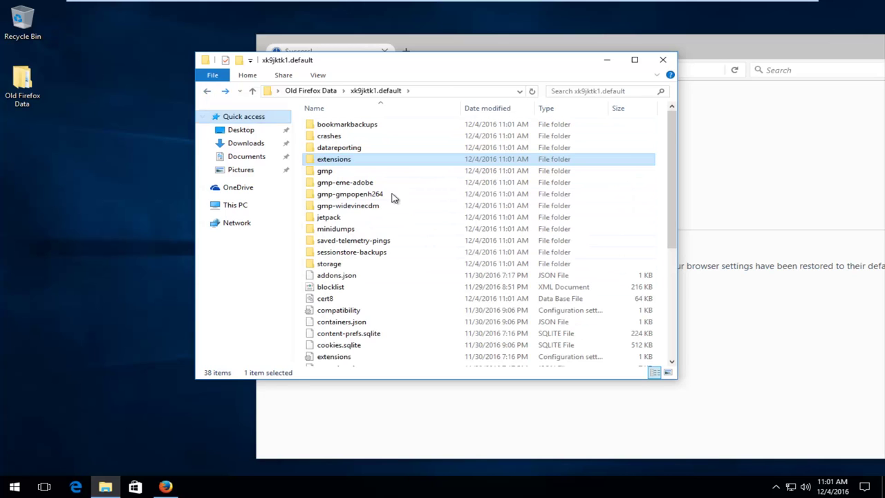
{"action": "left_click", "coordinate": [367, 322]}
{"action": "scroll", "coordinate": [381, 272], "scroll_direction": "down", "scroll_amount": 5}
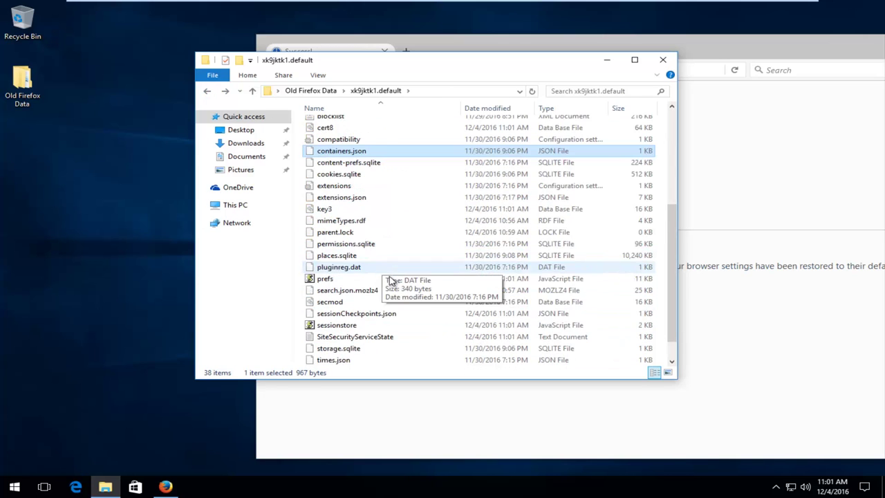
{"action": "scroll", "coordinate": [392, 277], "scroll_direction": "up", "scroll_amount": 5}
Step: Close the folder window, maximise Firefox, and restore all previous windows and tabs
{"action": "left_click", "coordinate": [663, 60]}
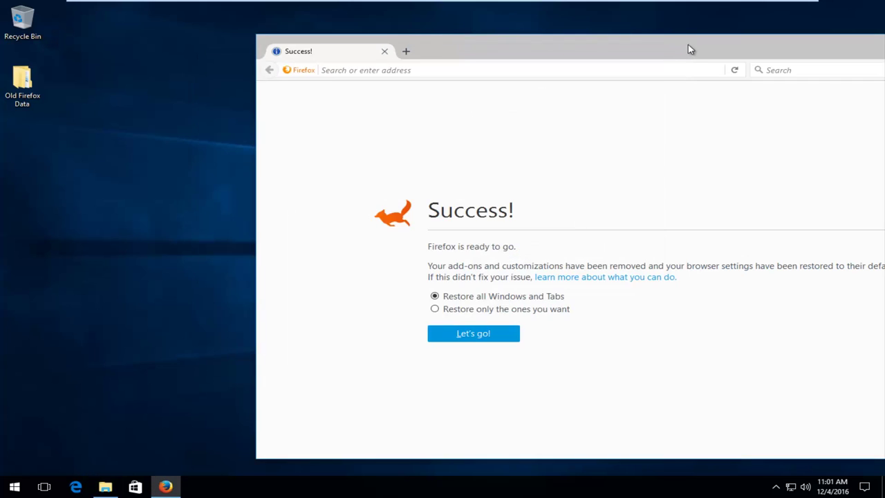
{"action": "left_click_drag", "start_coordinate": [688, 48], "coordinate": [457, 5]}
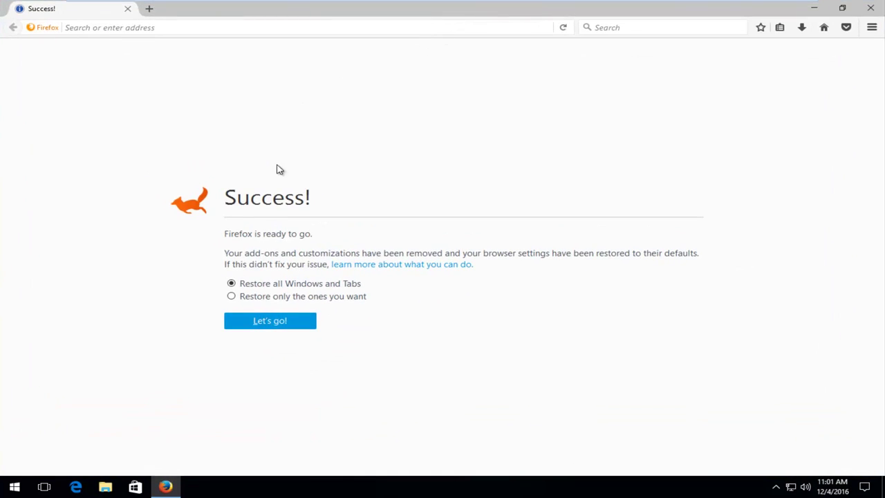
{"action": "left_click", "coordinate": [256, 324]}
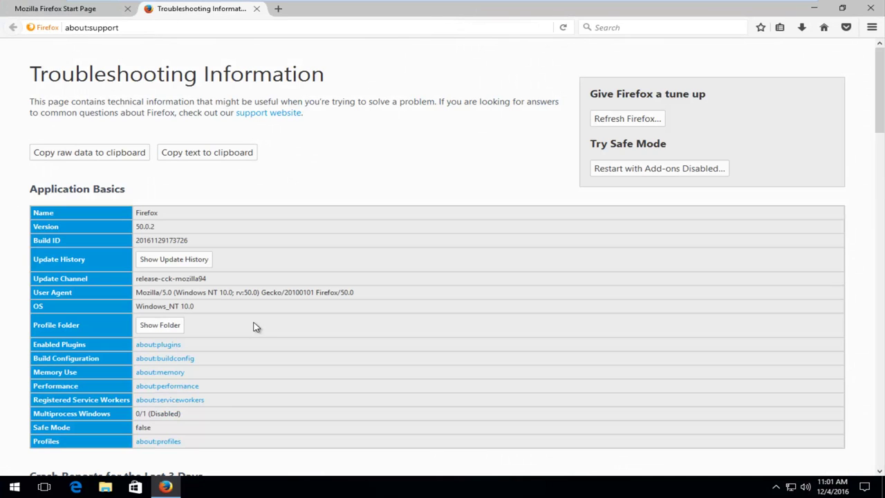